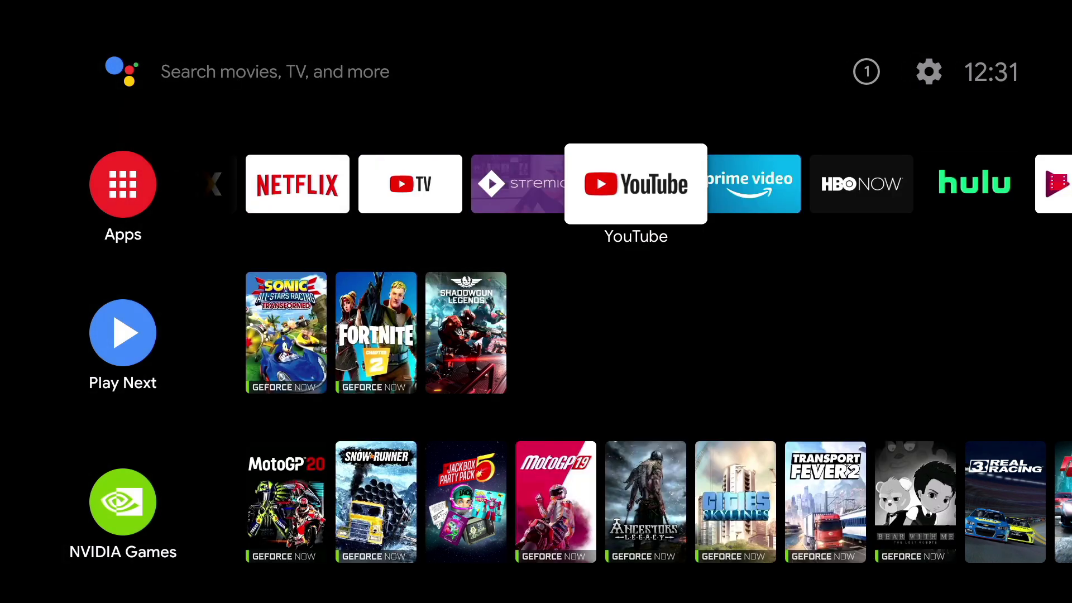
- Open the Google Play Store from the home screen's favorite apps
key("Right")
key("Right")
key("Right")
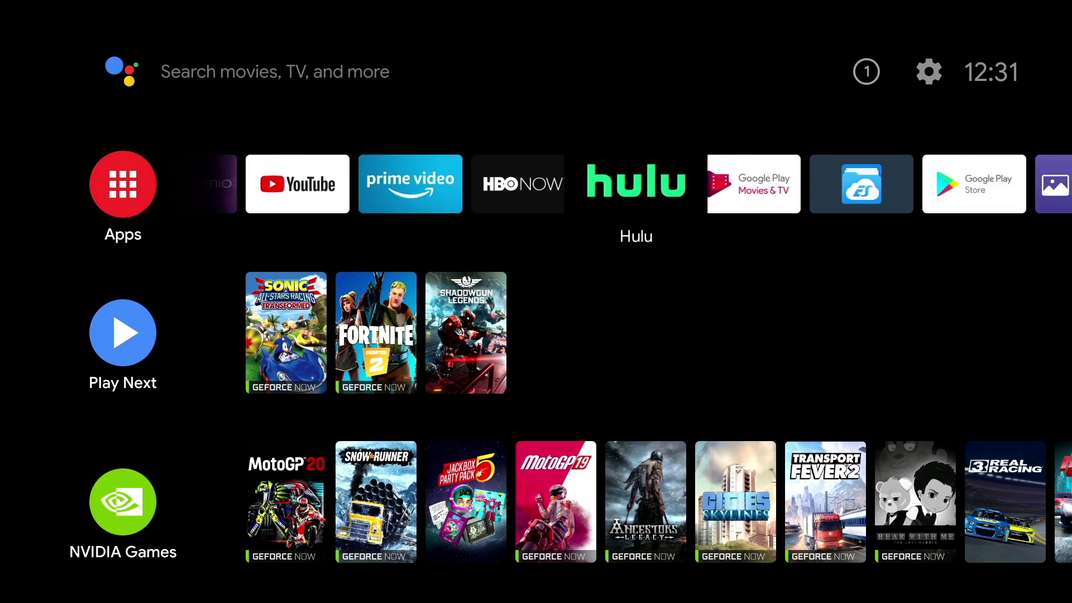
key("Right")
key("Right")
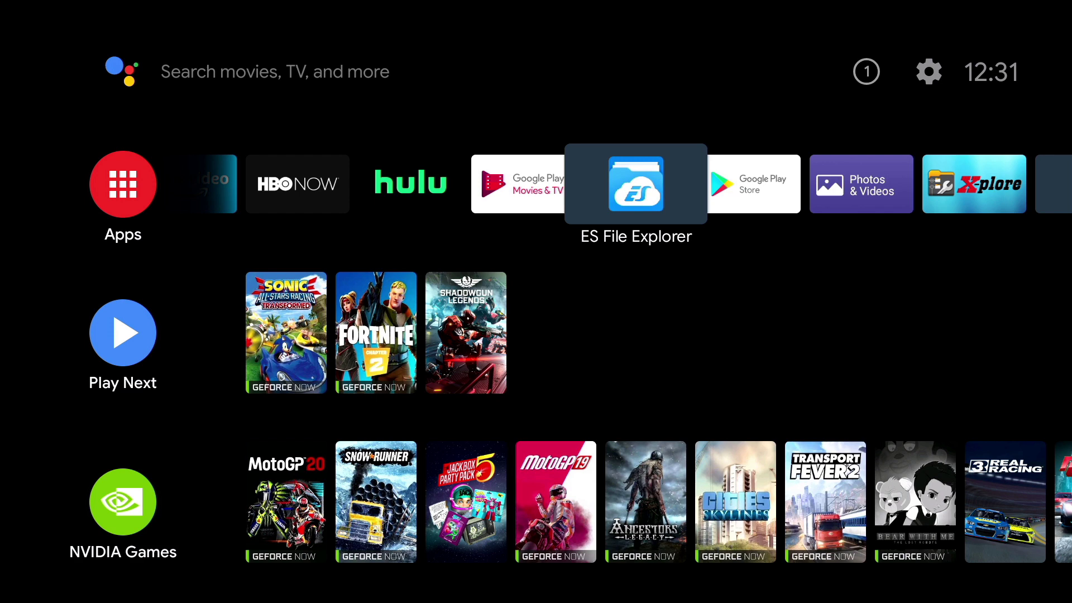
key("Right")
key("Return")
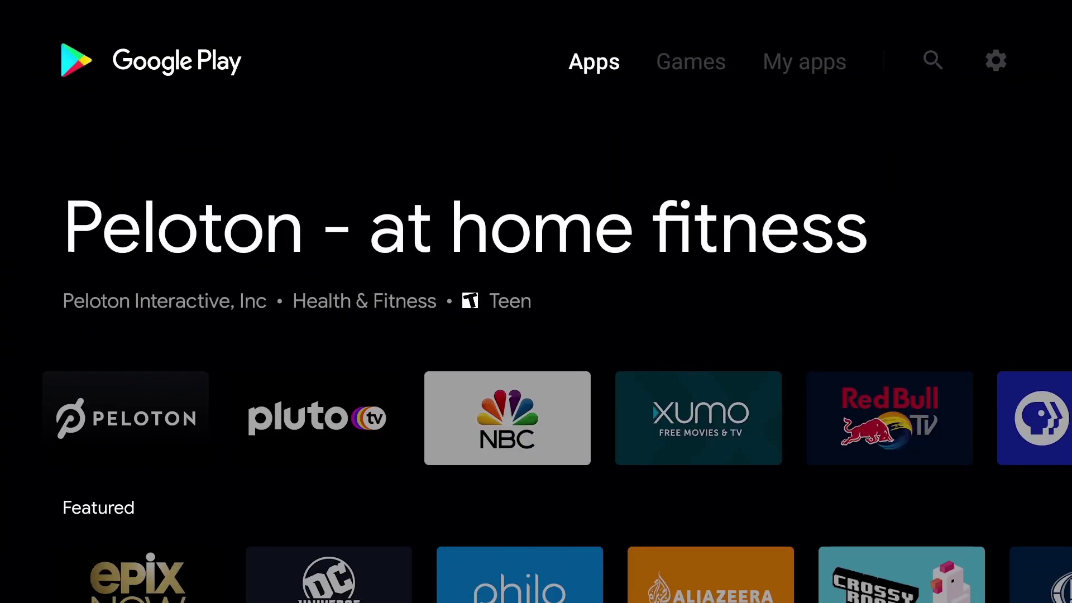
- Search the Play Store for "dow" to find the Downloader app
key("Up")
key("Right")
key("Right")
key("Right")
key("Return")
key("Left")
key("Left")
key("Left")
key("Left")
key("Left")
key("Left")
key("Left")
key("Left")
key("Left")
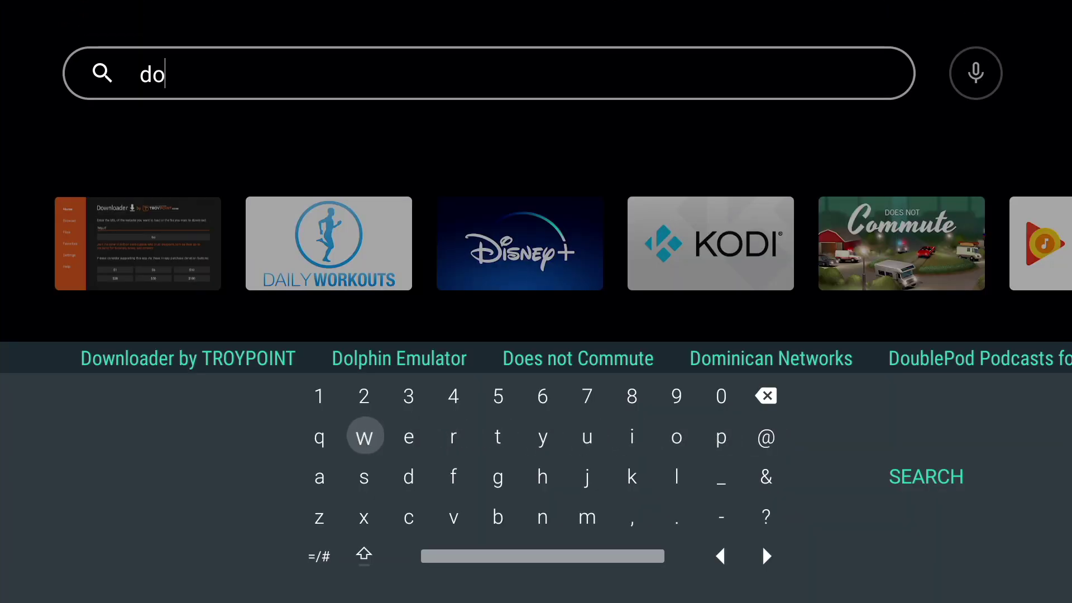
key("Return")
- Choose Downloader by TROYPOINT from the search results and launch the app
key("Down")
key("Down")
key("Down")
key("Down")
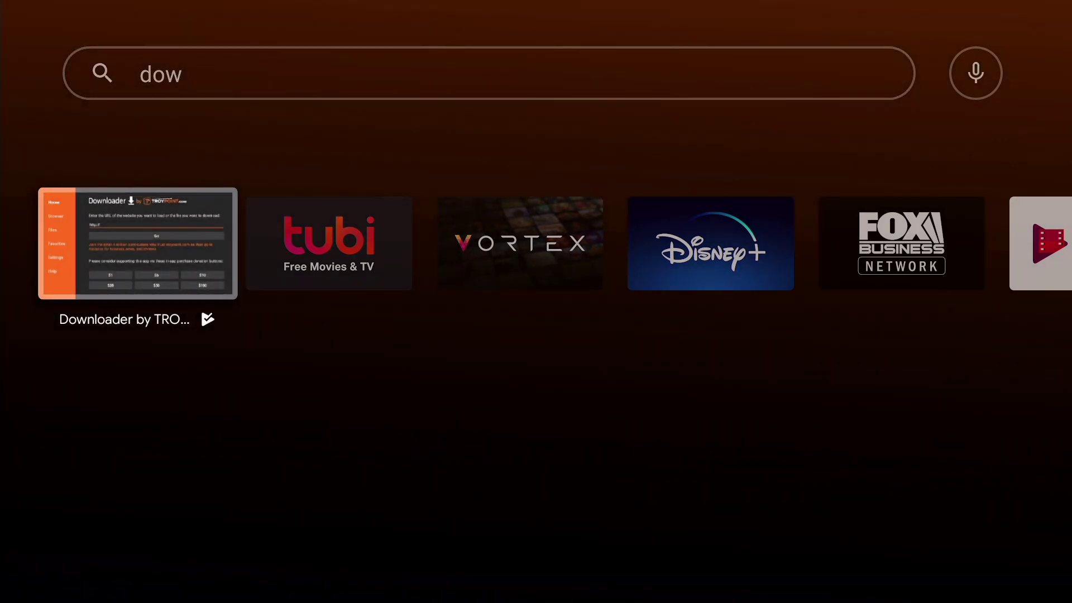
key("Return")
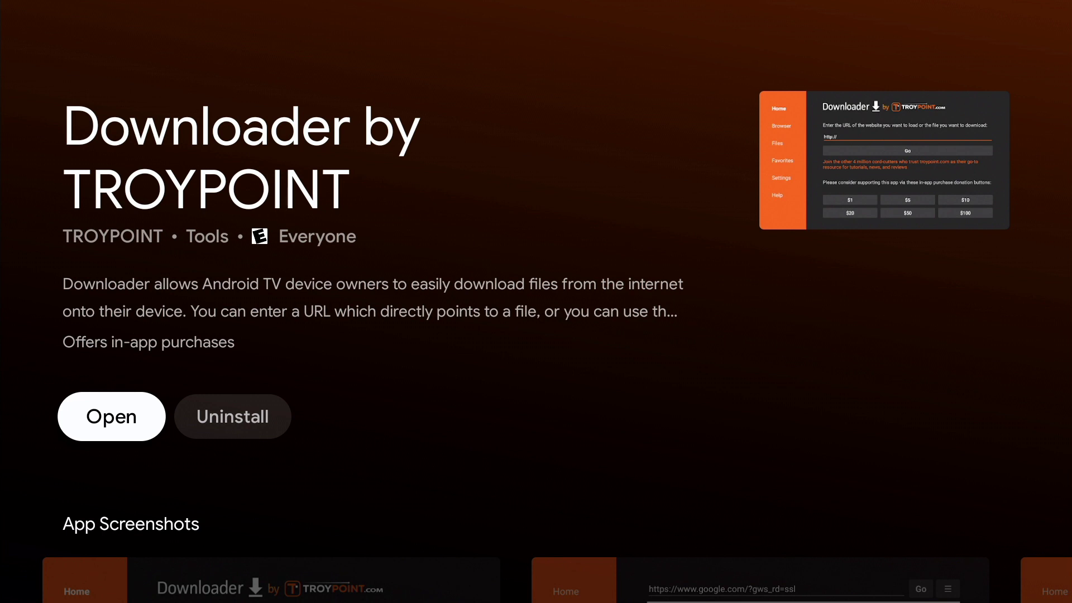
key("Return")
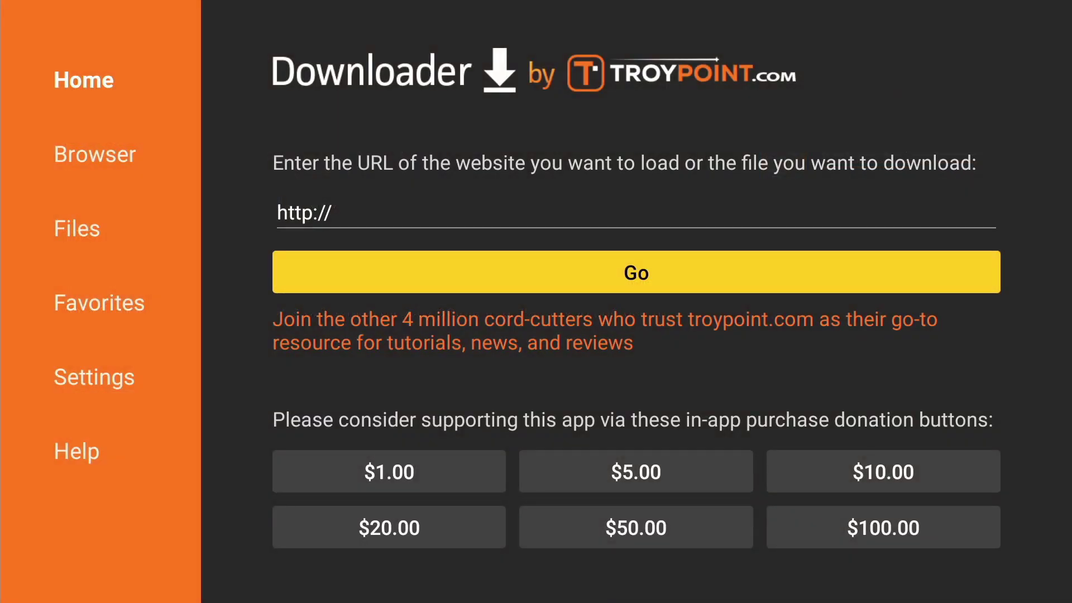
type("apkpure")
key("Left")
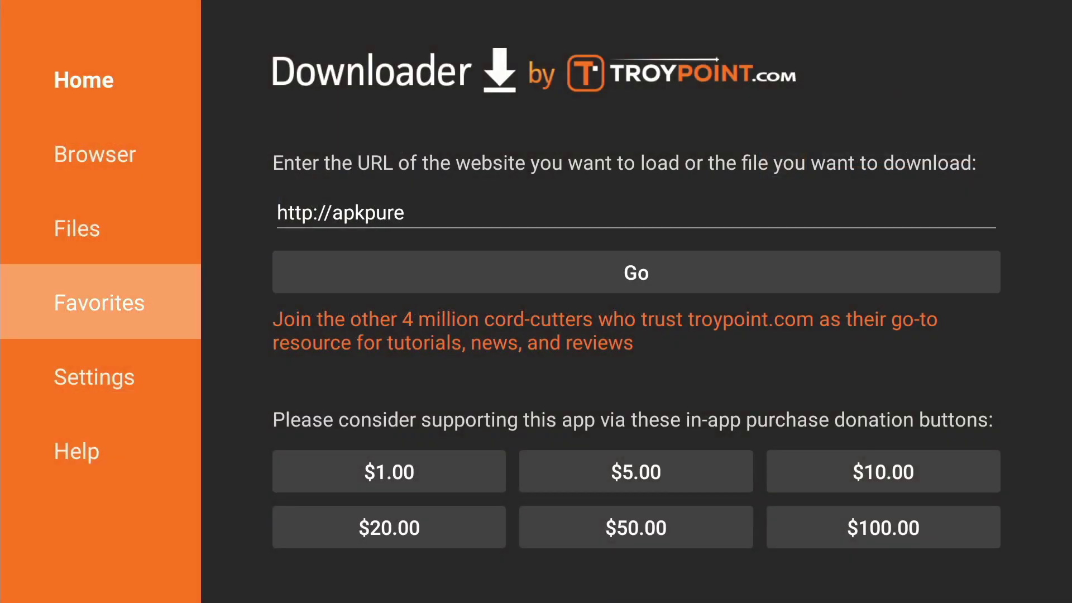
key("Up")
key("Up")
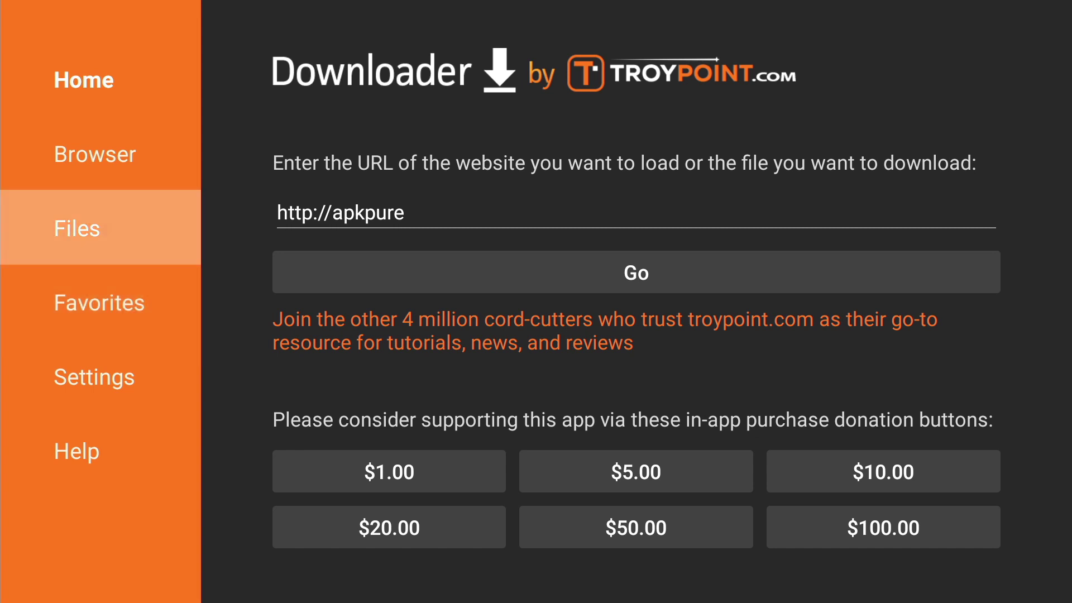
key("Return")
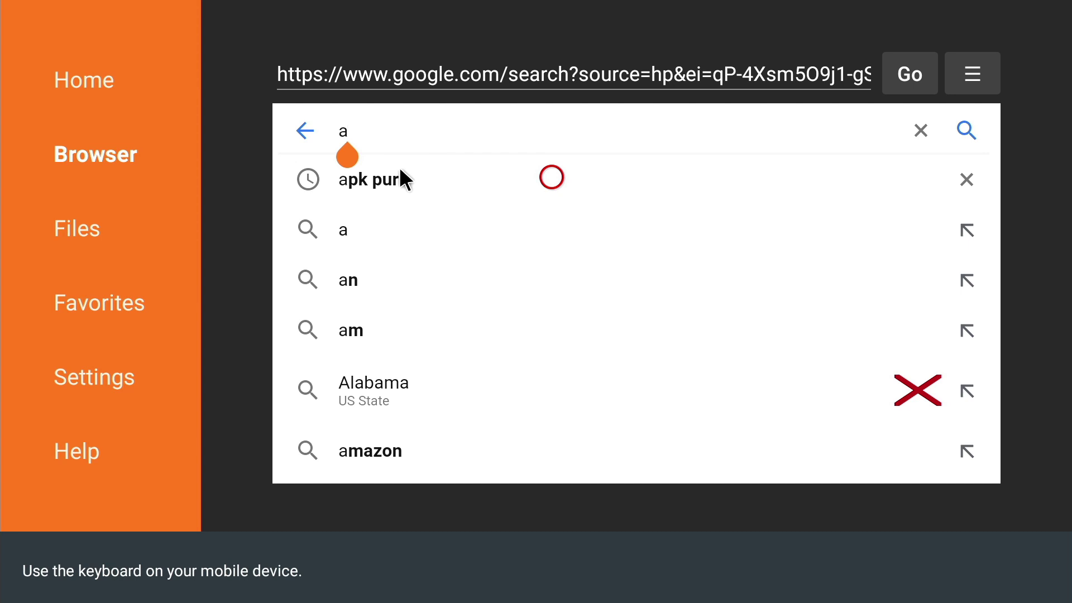
- Search Google for "apk pure", then get the APKPure download and install it
left_click(401, 187)
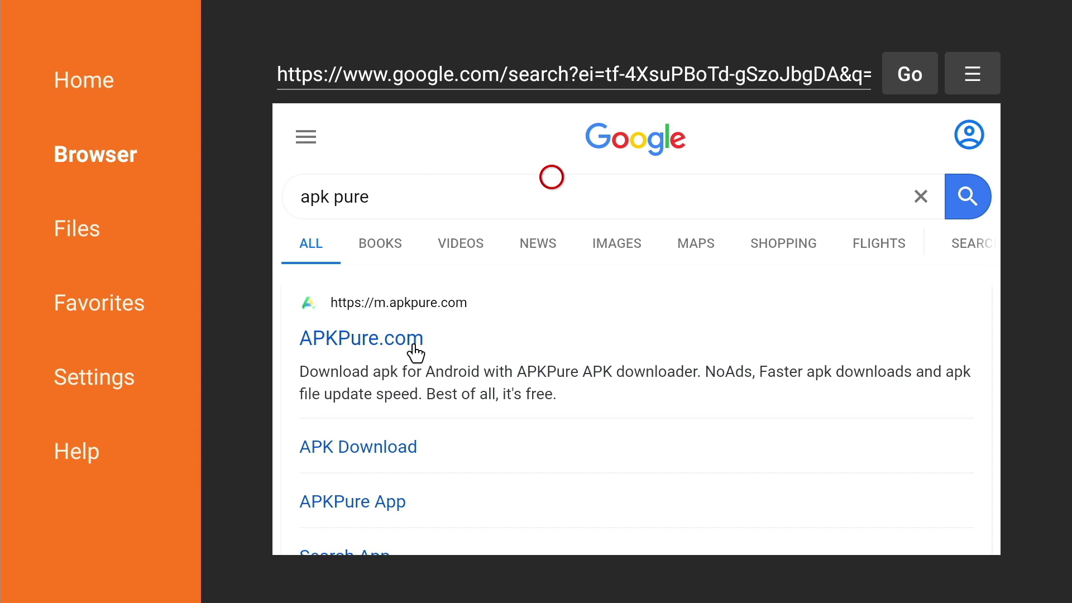
left_click(409, 449)
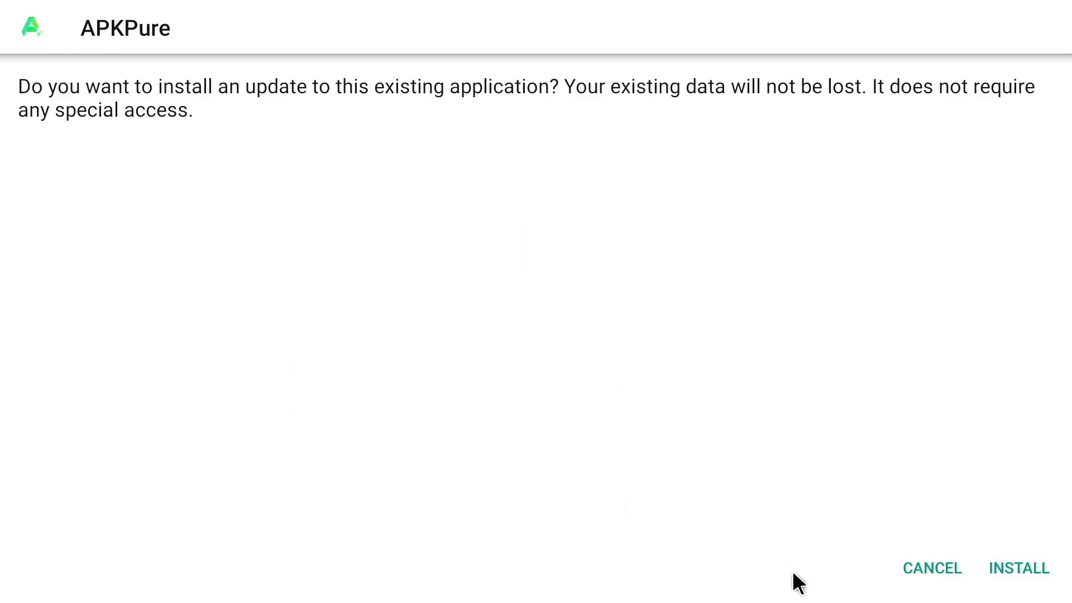
left_click(1028, 570)
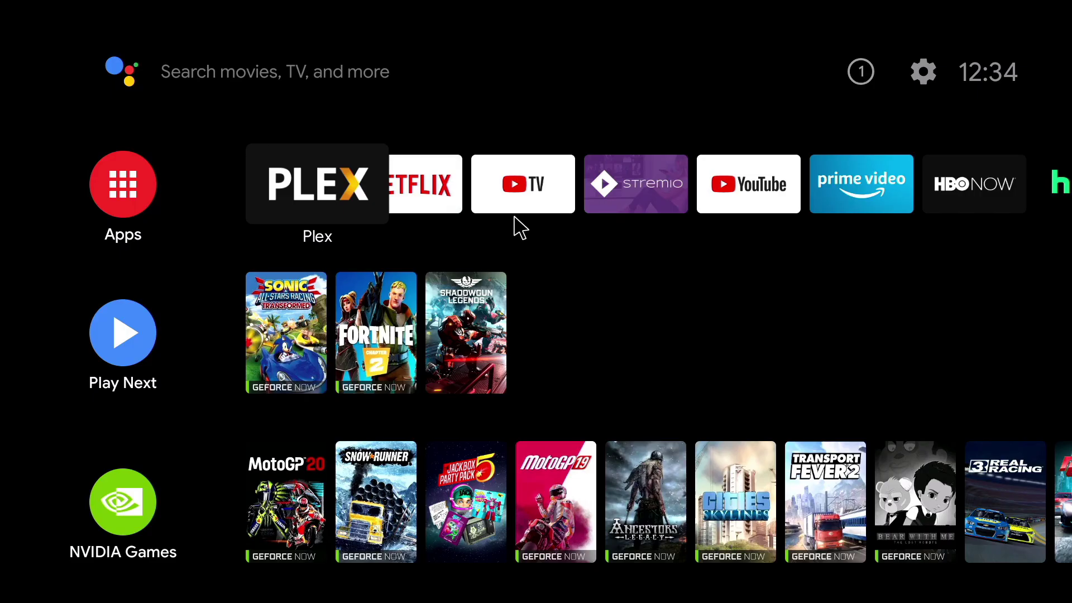
- Open Sideload Launcher from the home screen's favorite apps
key("Right")
key("Right")
key("Right")
key("Right")
key("Right")
key("Right")
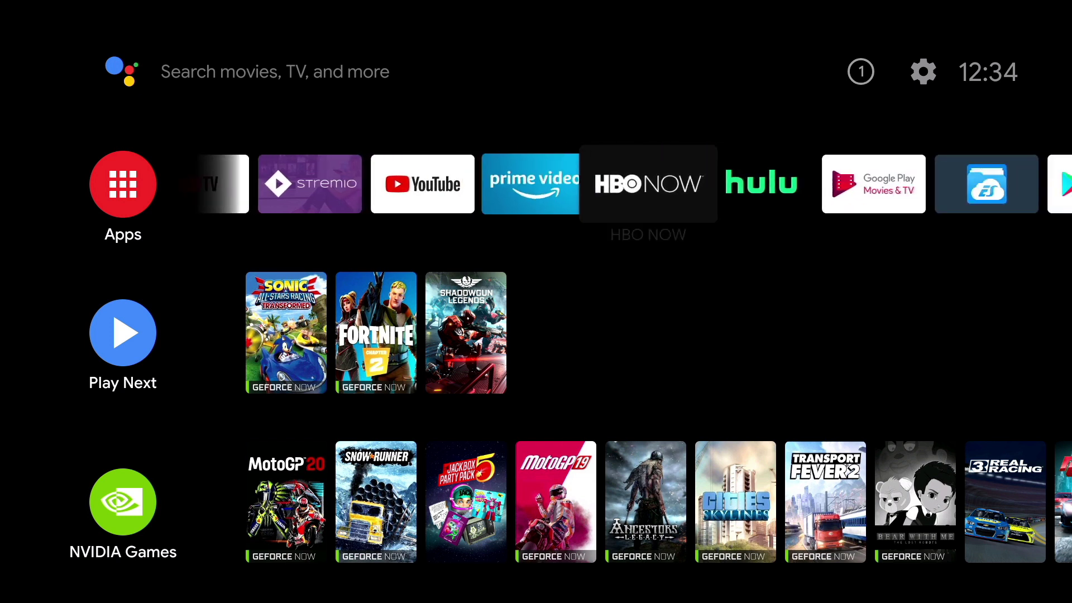
key("Right")
key("Right")
key("Right")
key("Right")
key("Right")
key("Right")
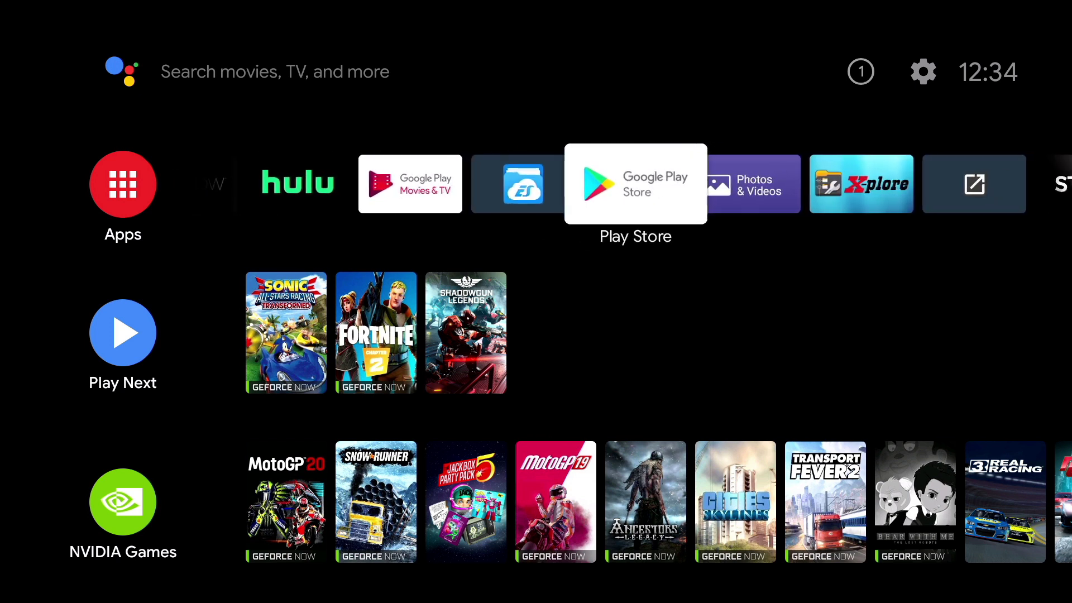
key("Right")
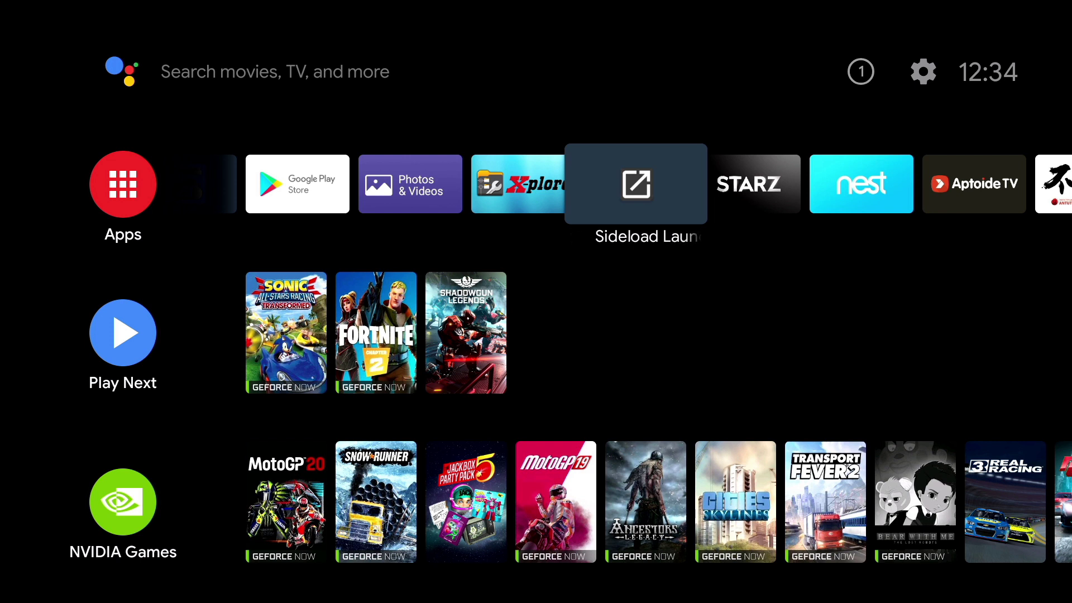
key("Right")
key("Left")
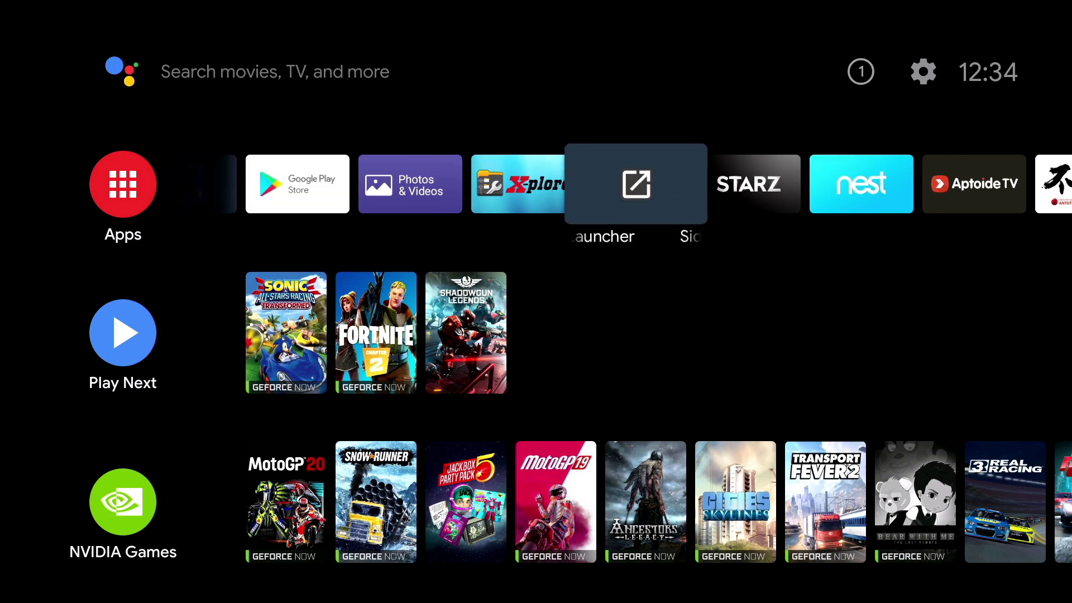
key("Return")
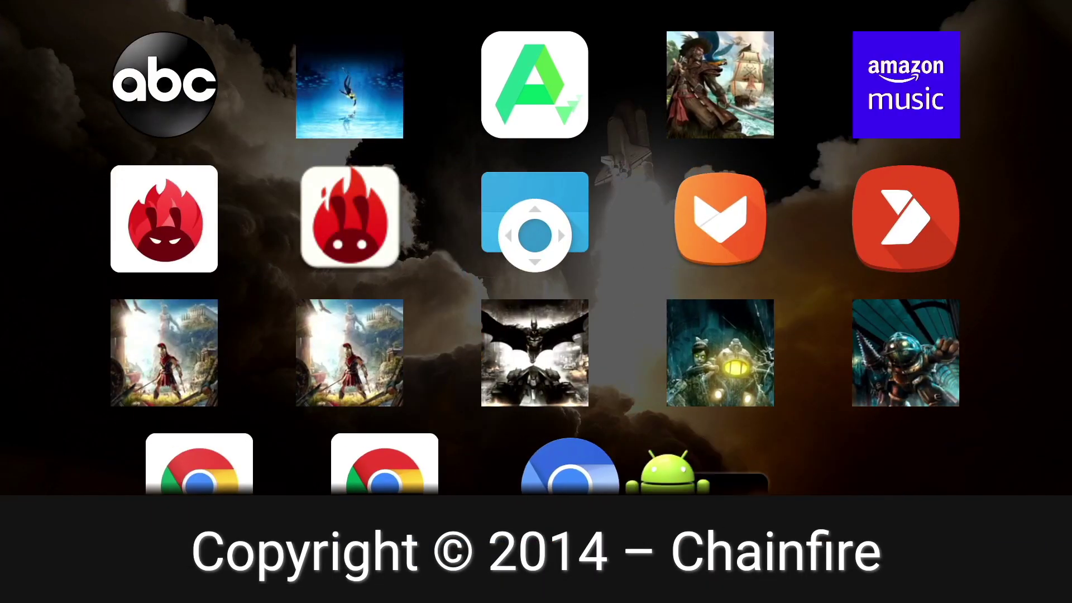
- Launch APKPure from the grid of sideloaded apps
key("Right")
key("Right")
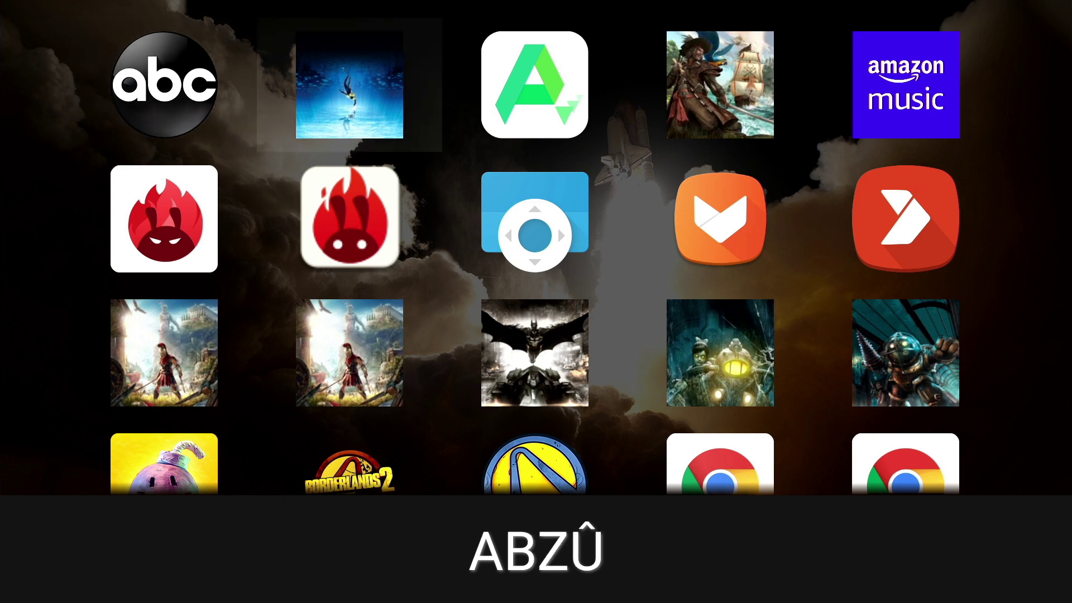
key("Return")
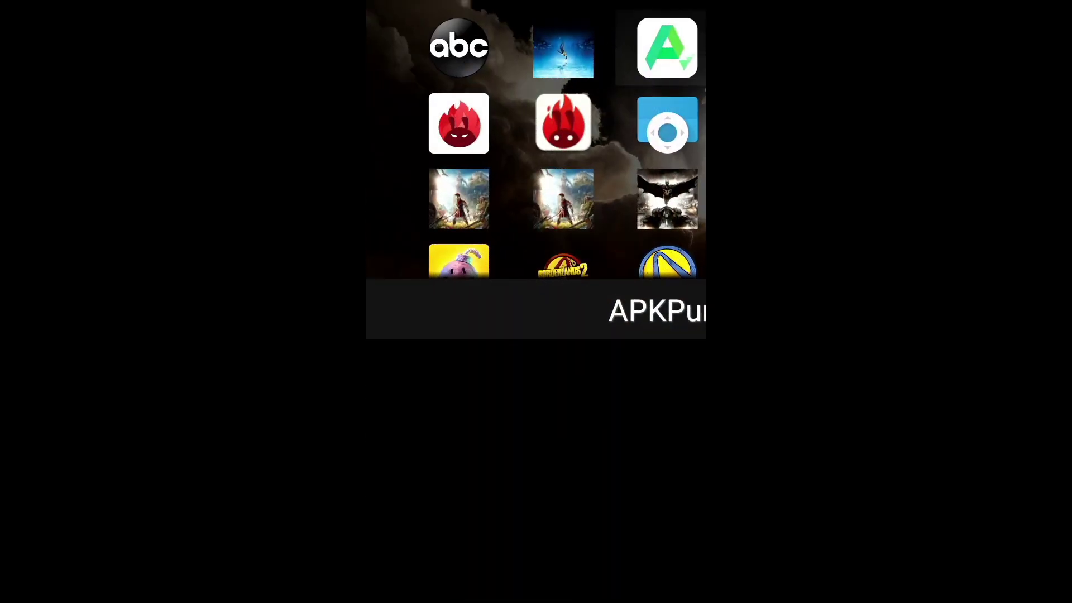
key("Return")
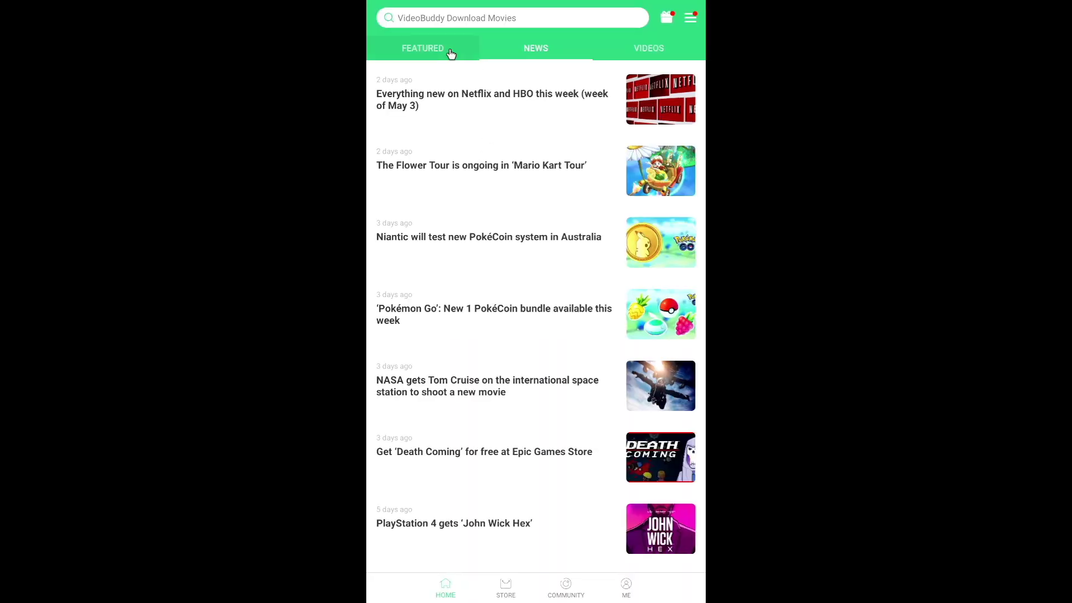
- Search APKPure for "google chrome" using the search history and open Google Chrome: Fast & Secure
left_click(471, 17)
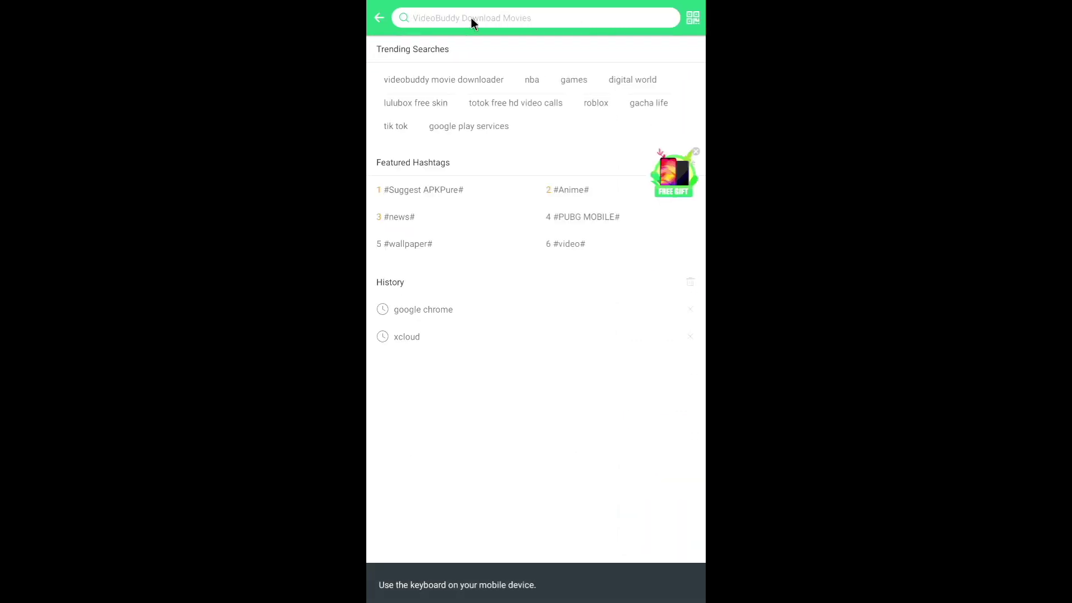
left_click(471, 17)
left_click(445, 311)
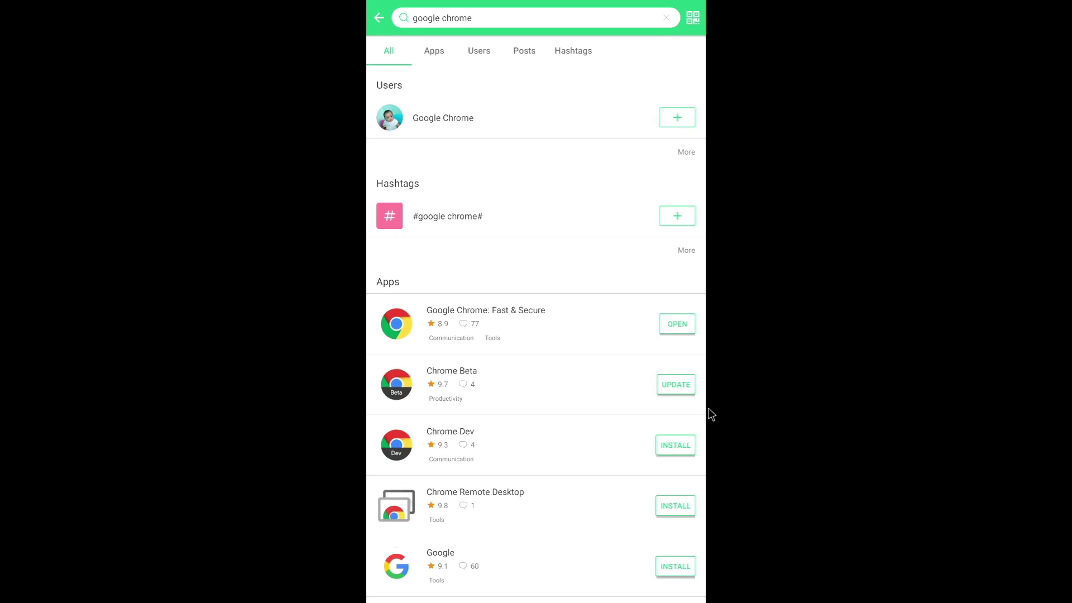
left_click(685, 325)
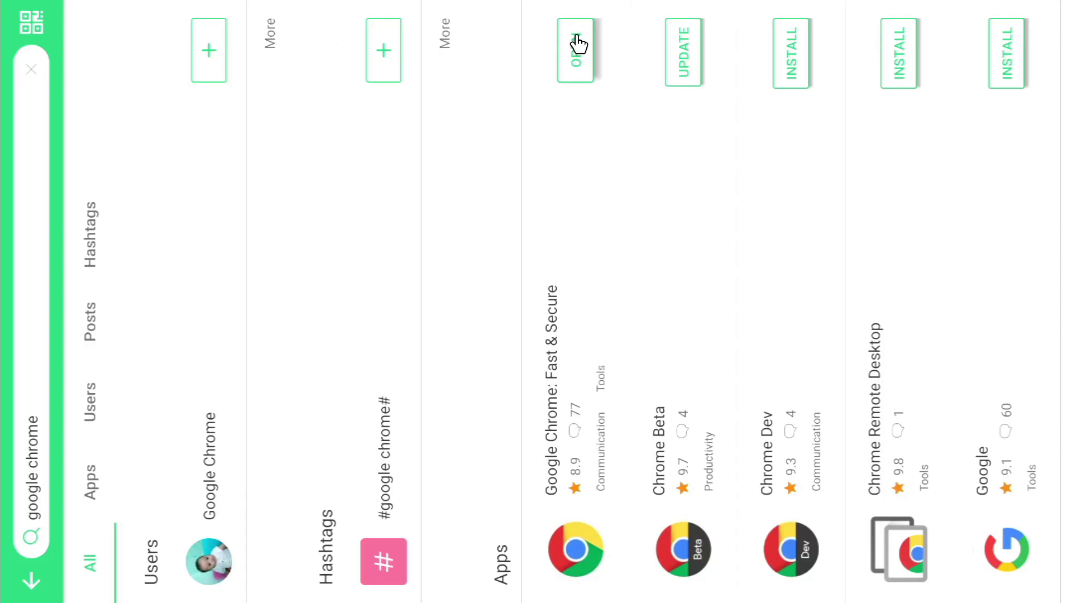
left_click(578, 44)
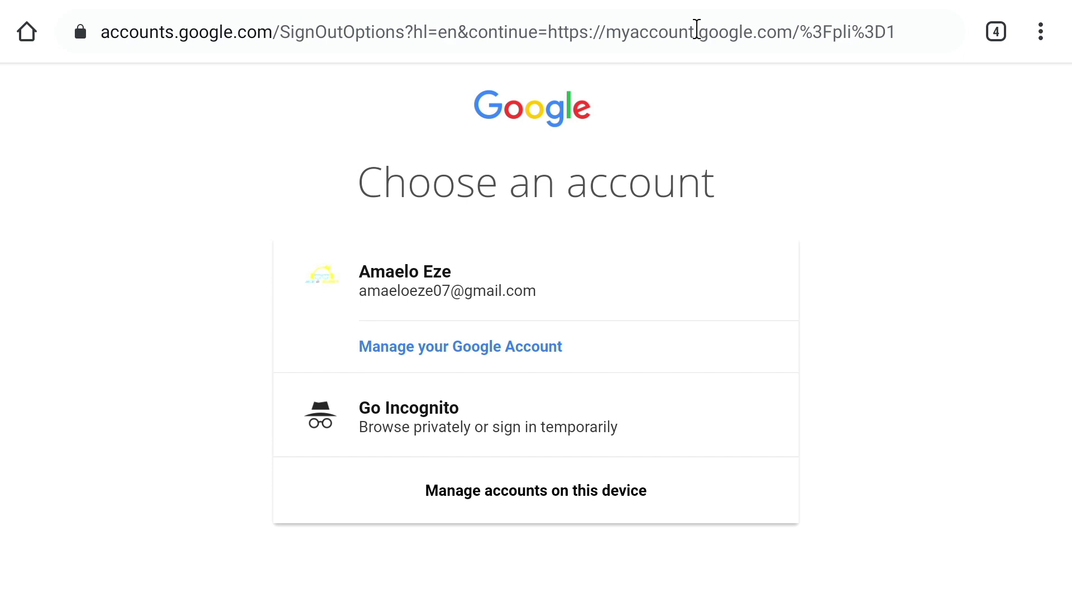
- Load stadia.google.com in Chrome and request the desktop site
left_click(696, 36)
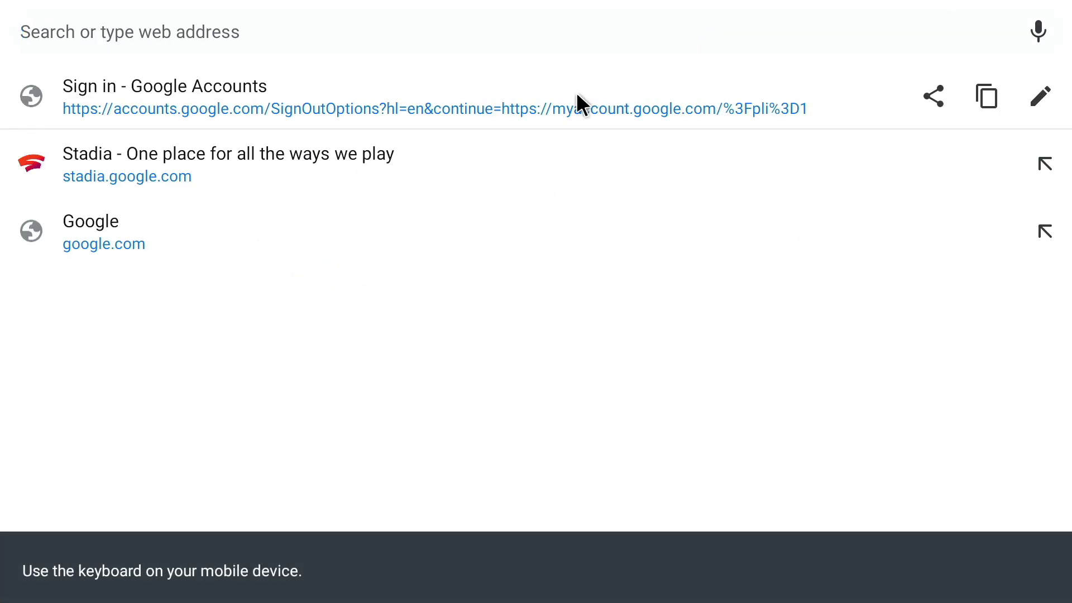
left_click(554, 152)
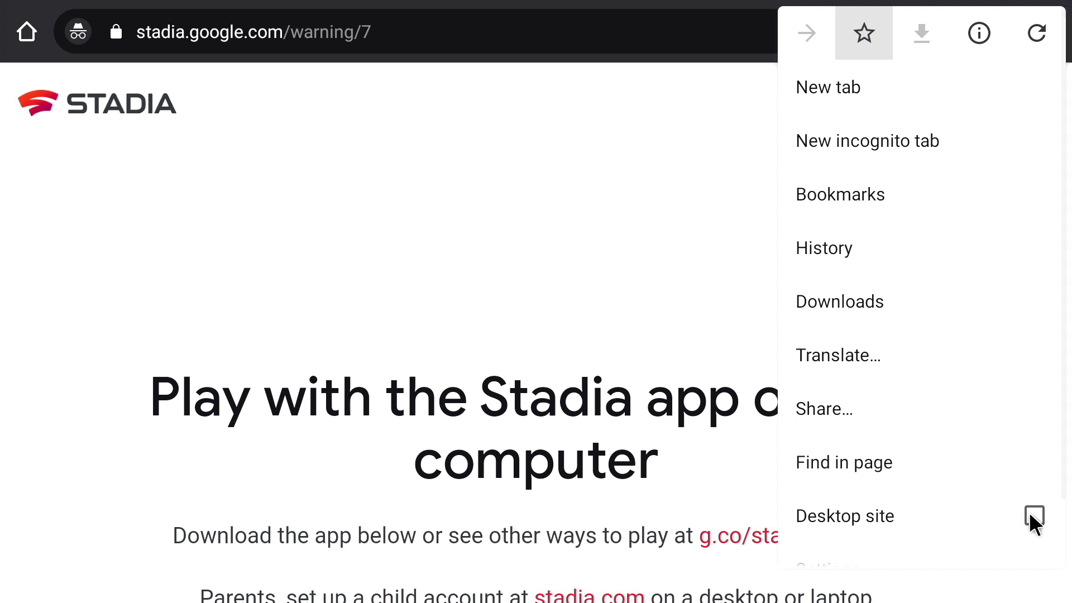
left_click(592, 159)
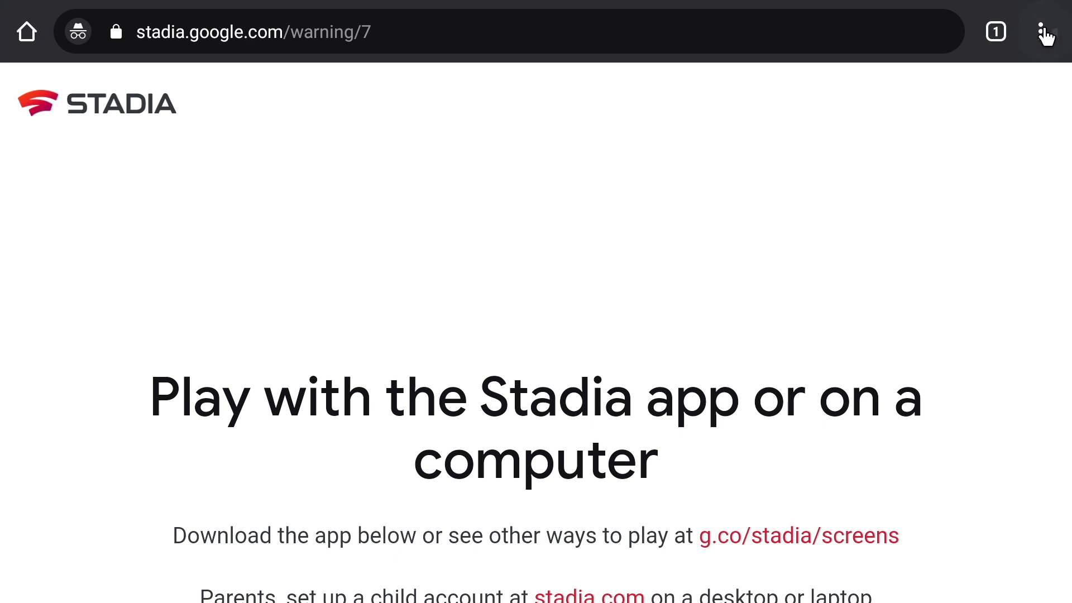
left_click(1041, 32)
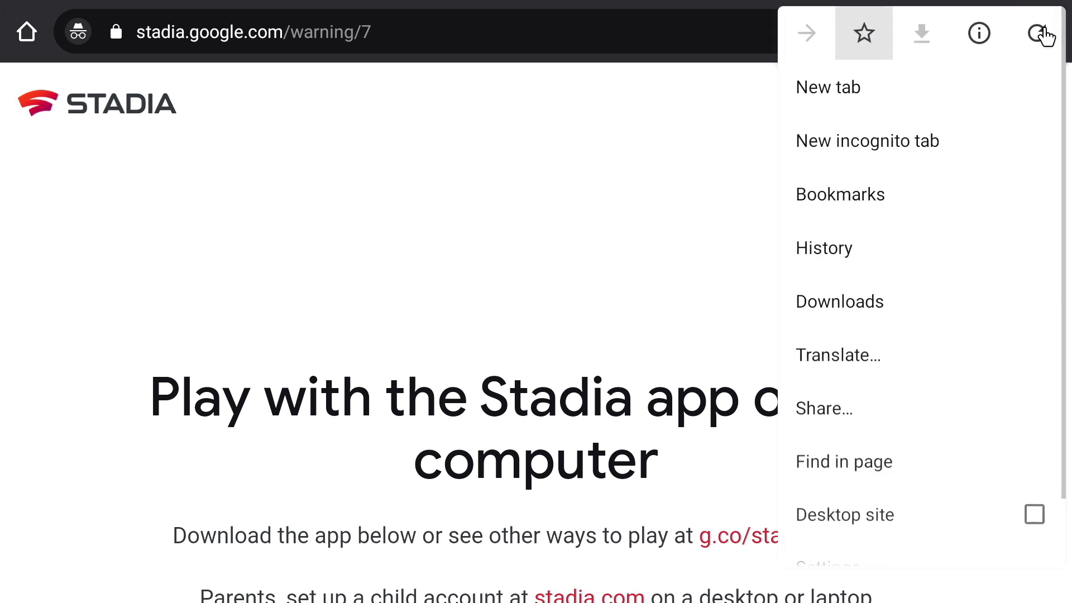
left_click(1034, 515)
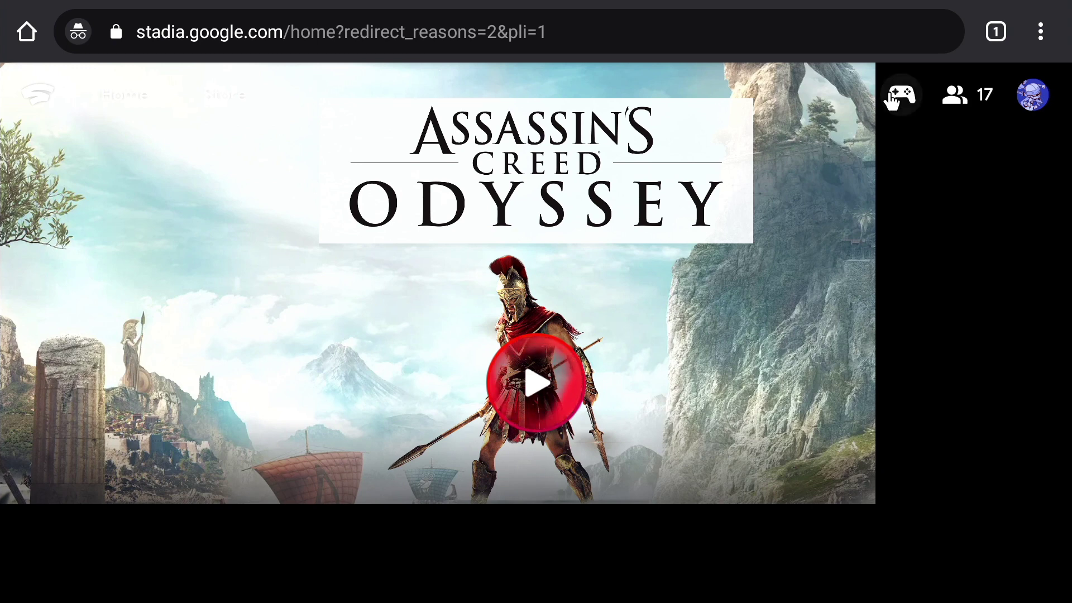
- Link the Stadia Controller with the displayed linking code and close the controller pane
left_click(894, 97)
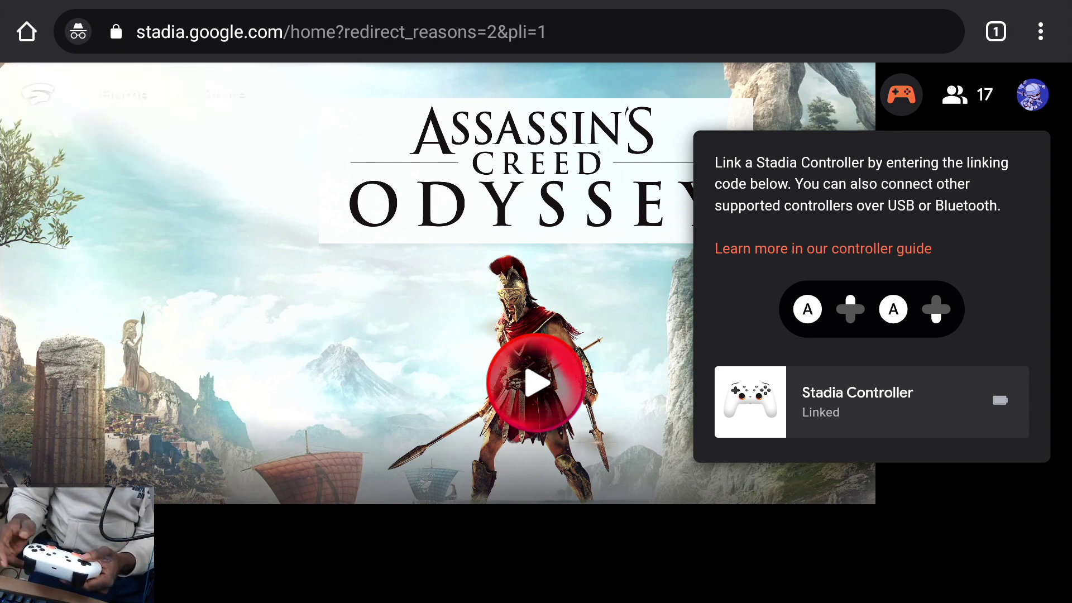
key("Escape")
- Look through the Your games list on the Stadia home page and return to Assassin's Creed Odyssey
key("Down")
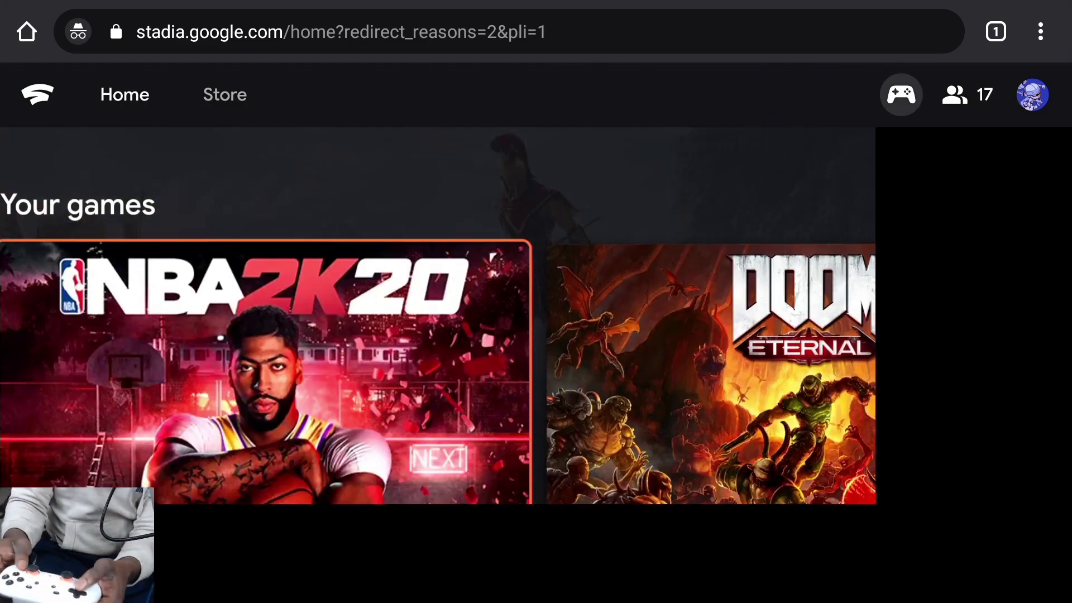
key("Up")
key("Down")
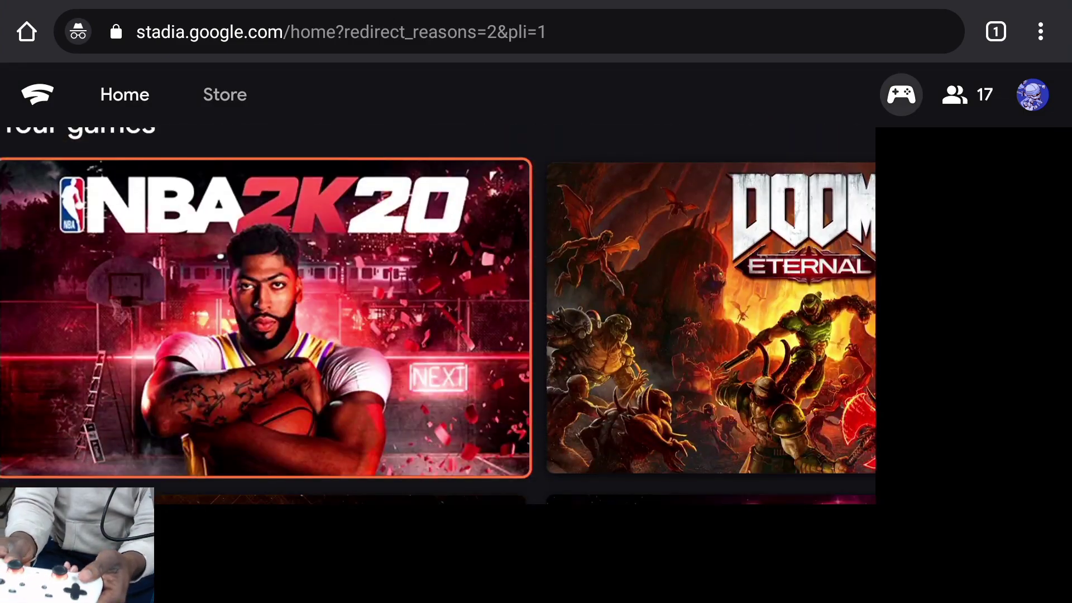
key("Down")
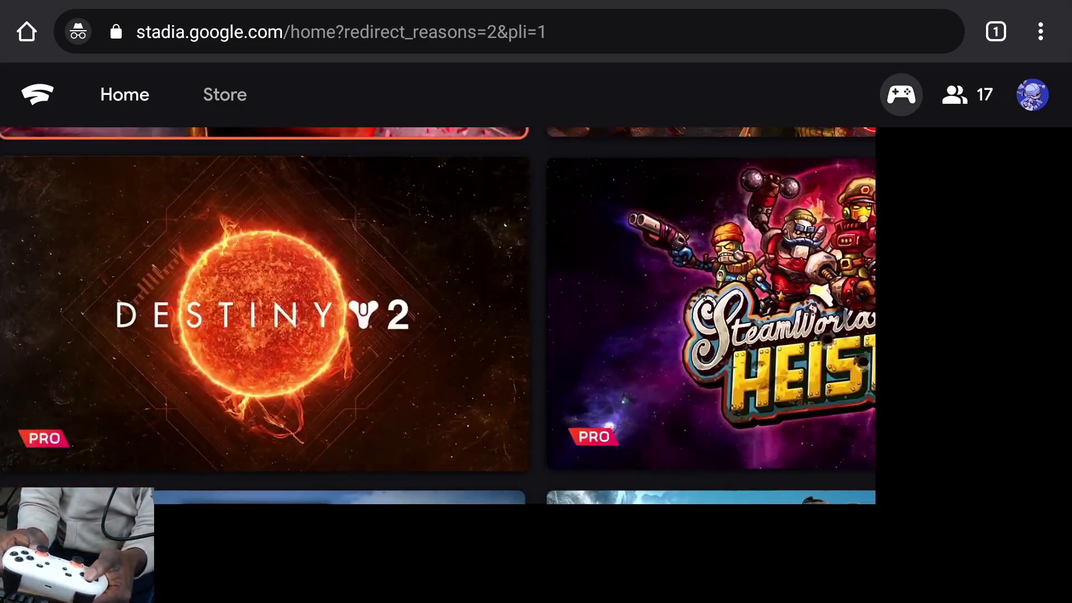
key("Up")
key("Up")
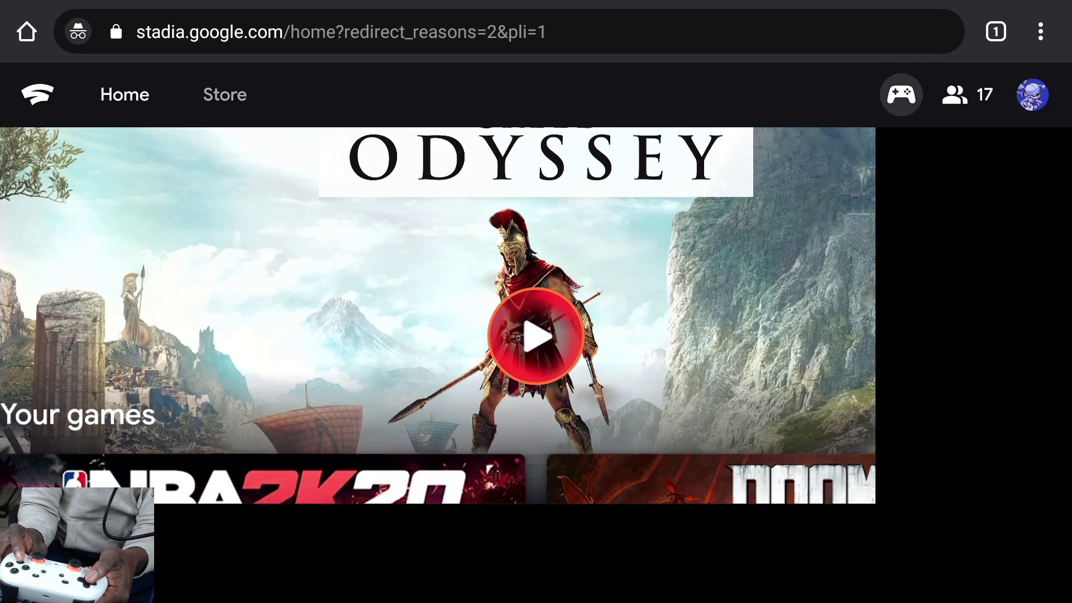
- Launch Assassin's Creed Odyssey from the Stadia home page in full screen, and check the Stadia overlay before closing it
key("Return")
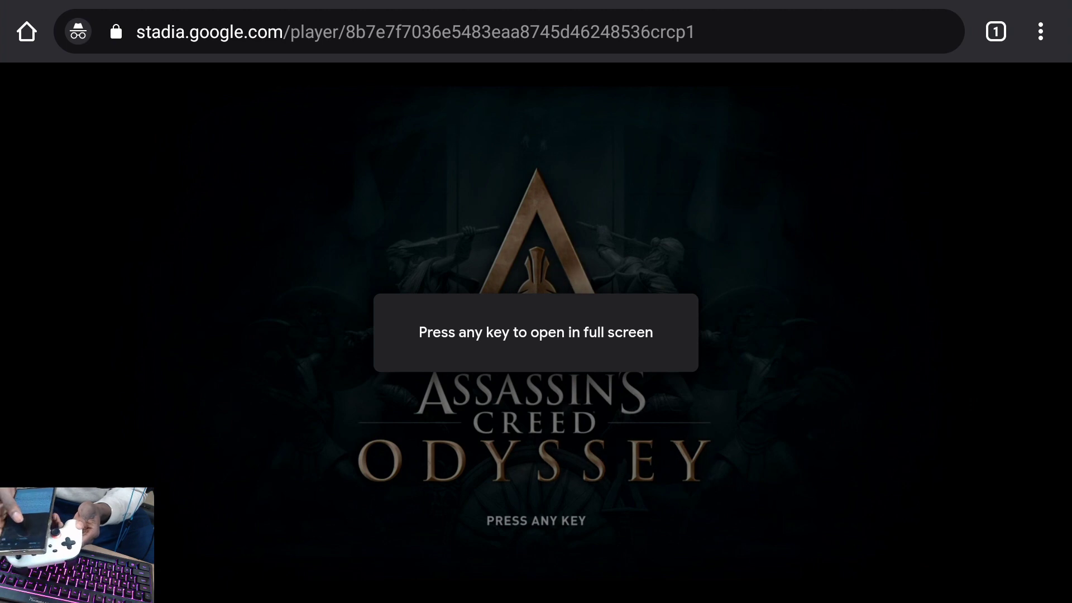
left_click(886, 100)
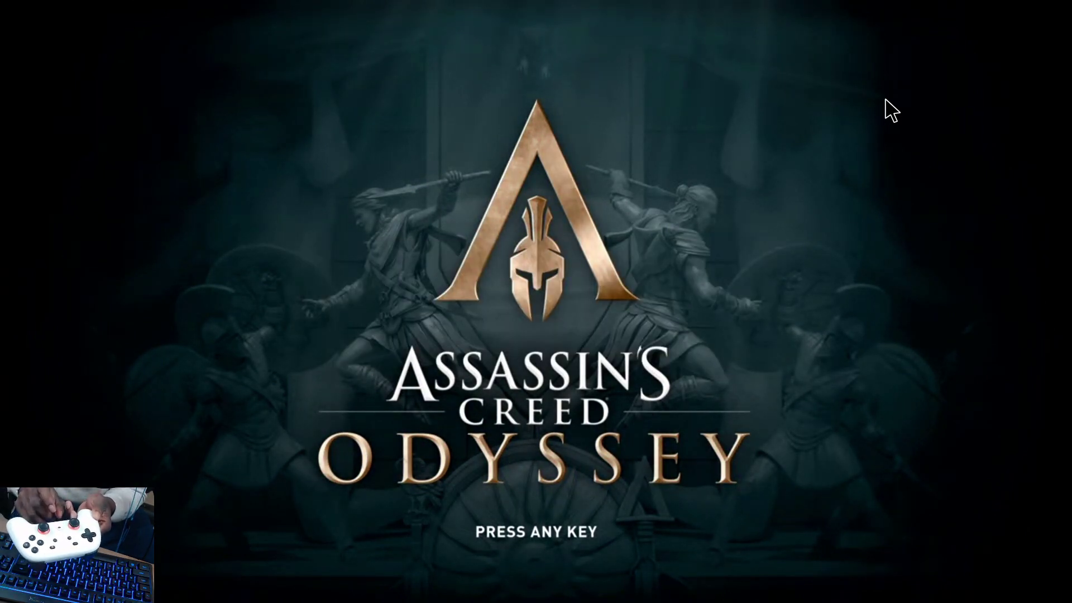
key("shift+Tab")
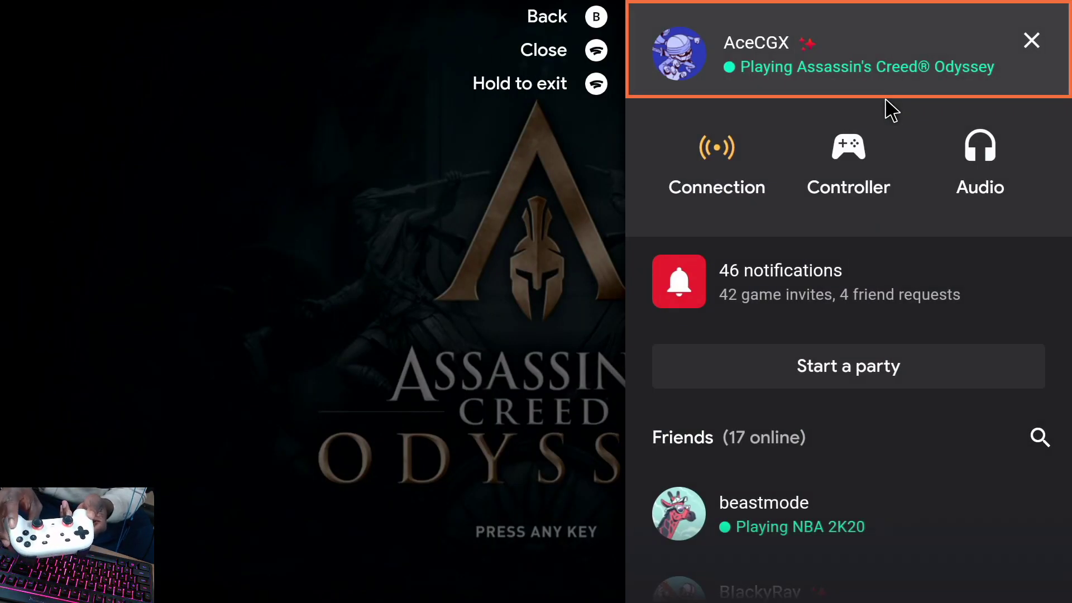
key("Escape")
- Proceed past the title screen, continue the saved game, and close the Stadia overlay to return to gameplay
key("Return")
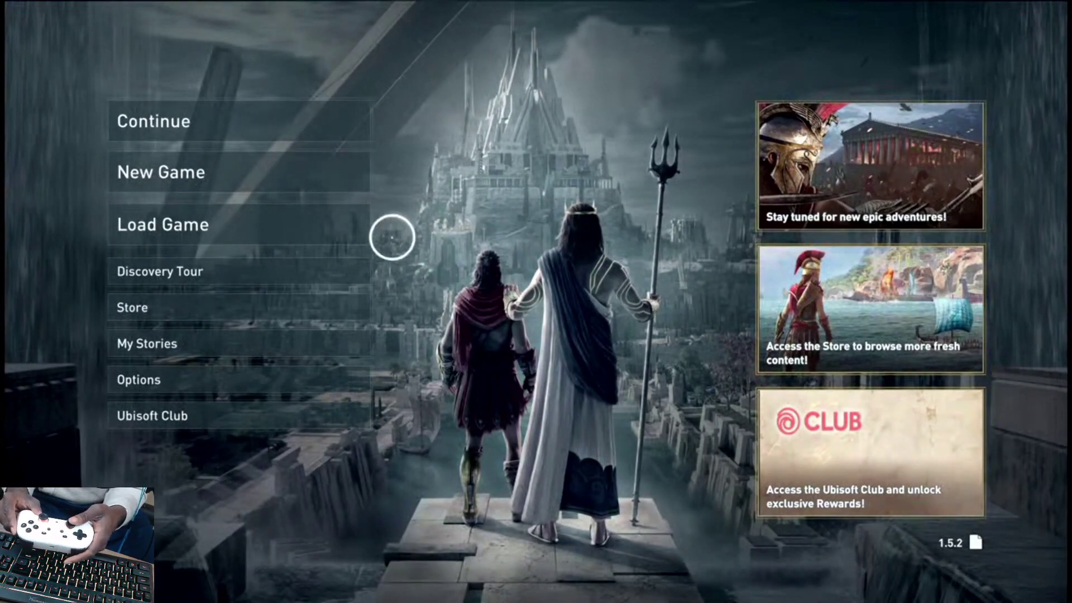
left_click(243, 108)
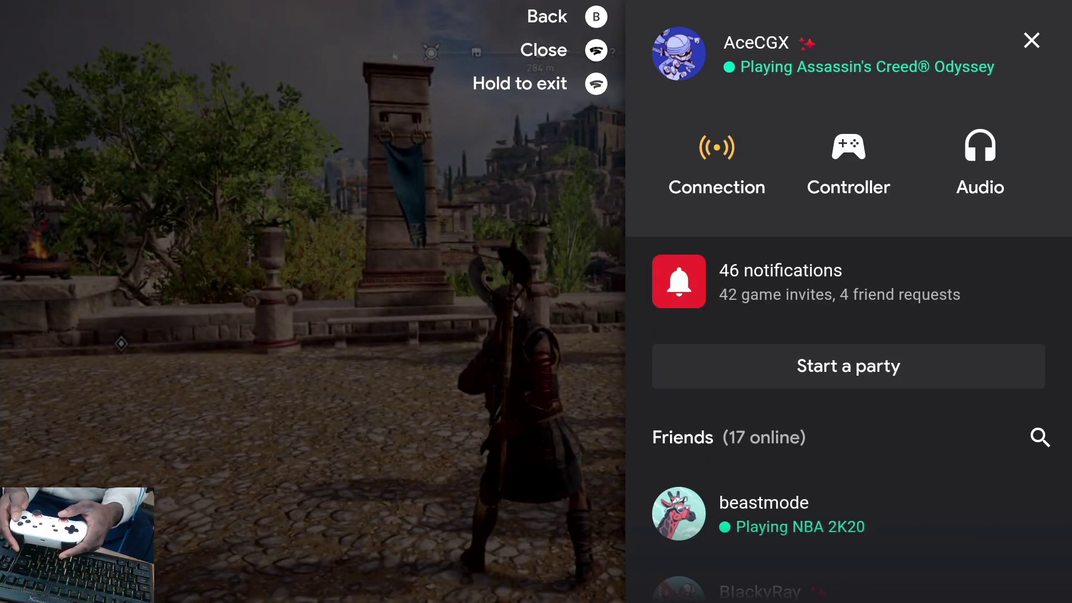
key("Escape")
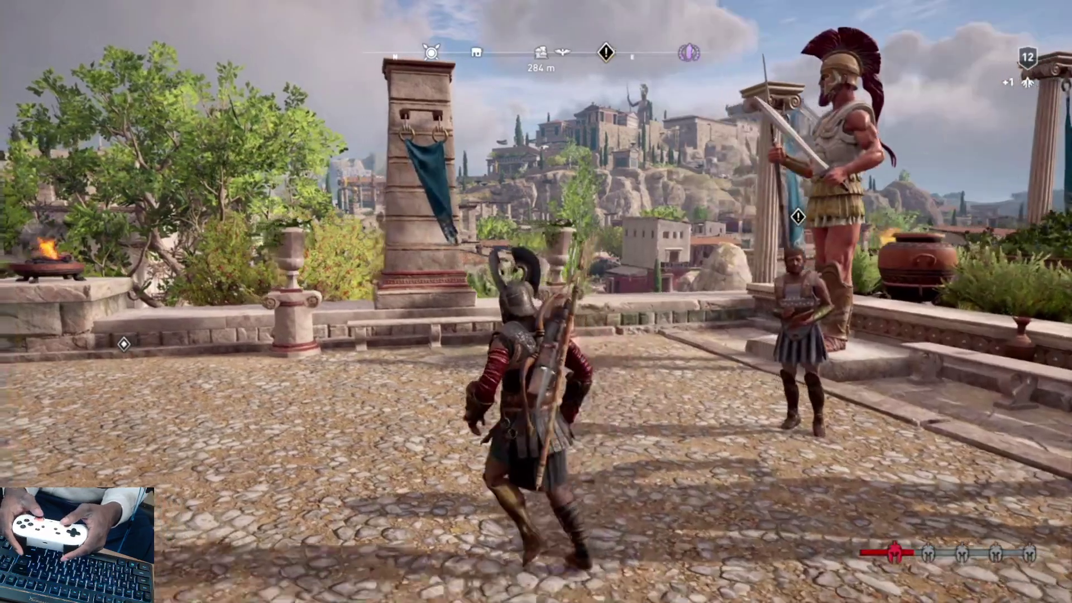